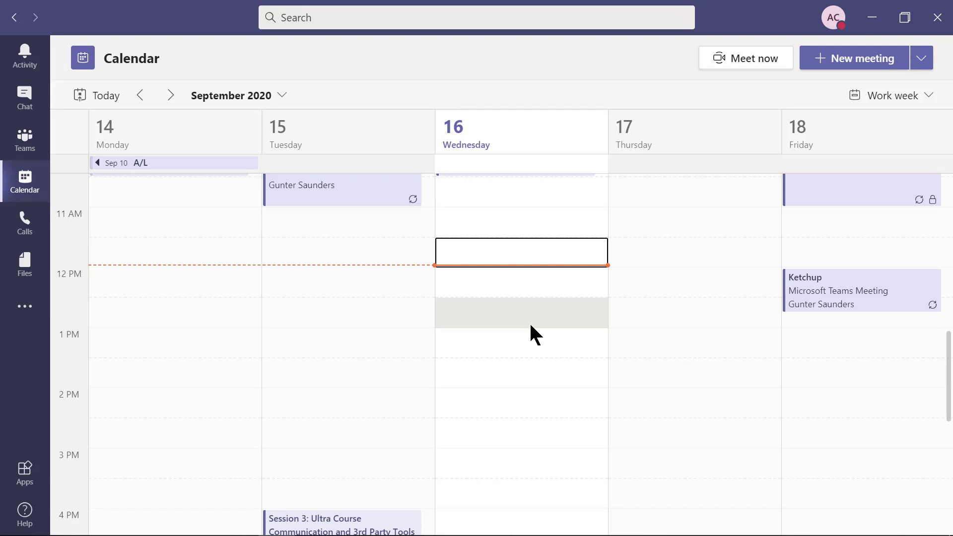
- Start an instant meeting titled Office Hours and join it with the camera off and the microphone on
left_click(755, 64)
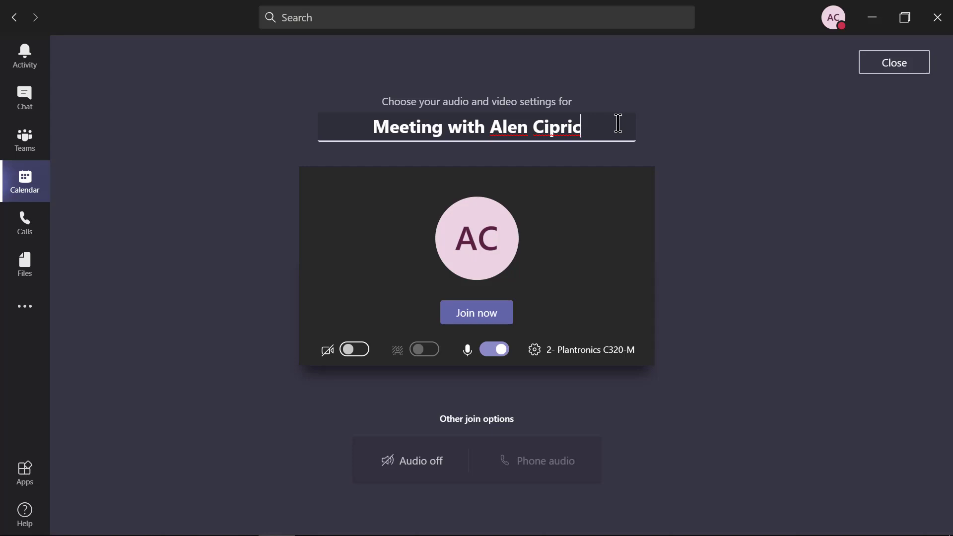
left_click_drag(618, 123, 336, 171)
type("Of")
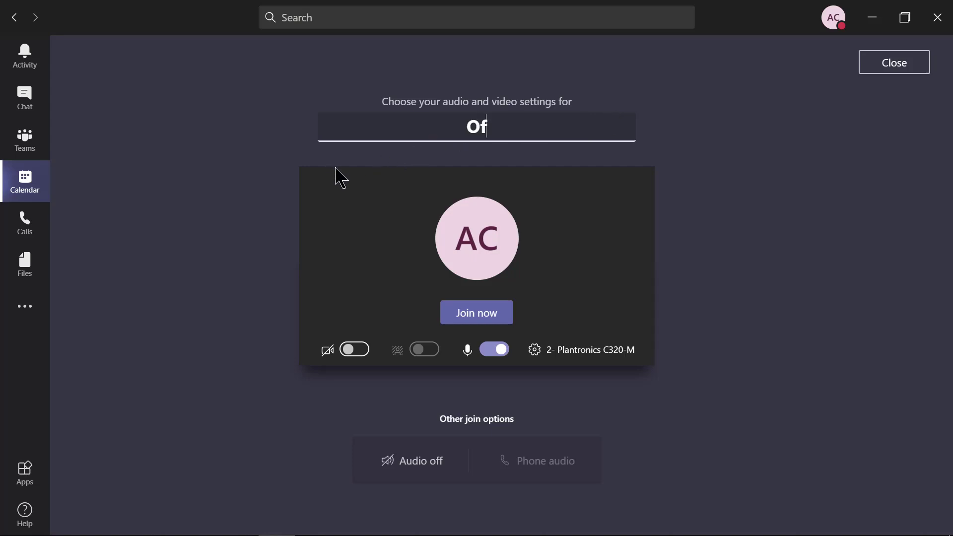
type("fice Hours")
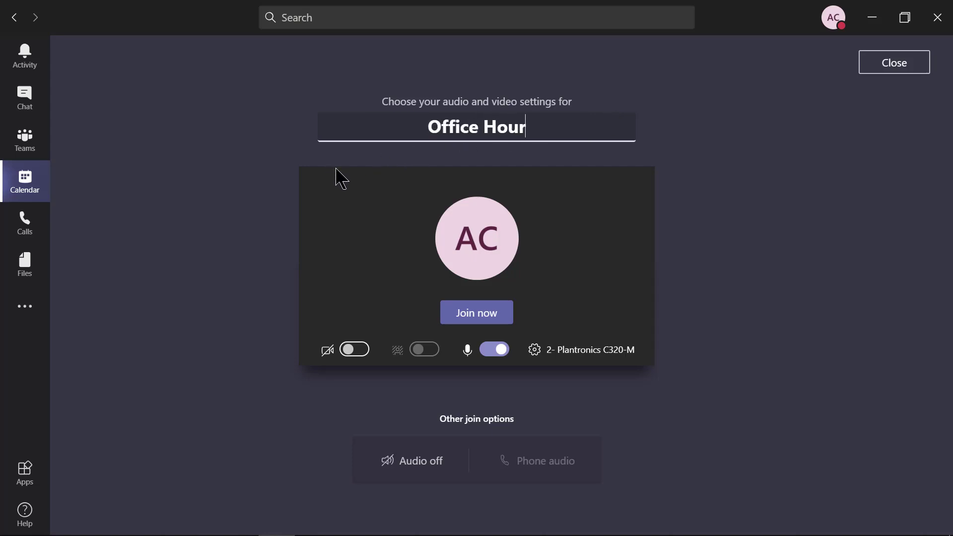
left_click(505, 321)
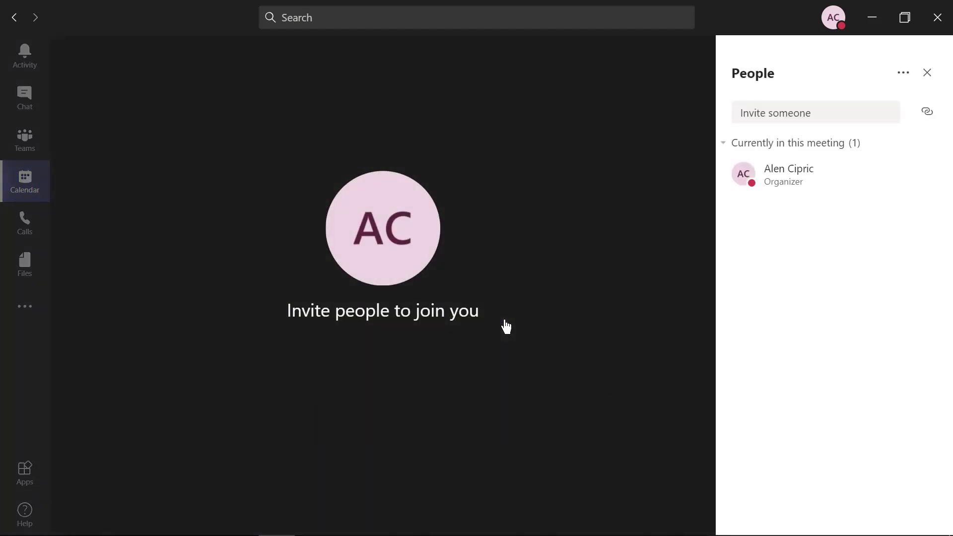
- In the meeting's permissions, allow Only me to bypass the lobby, save the options and close the options page
mouse_move(504, 304)
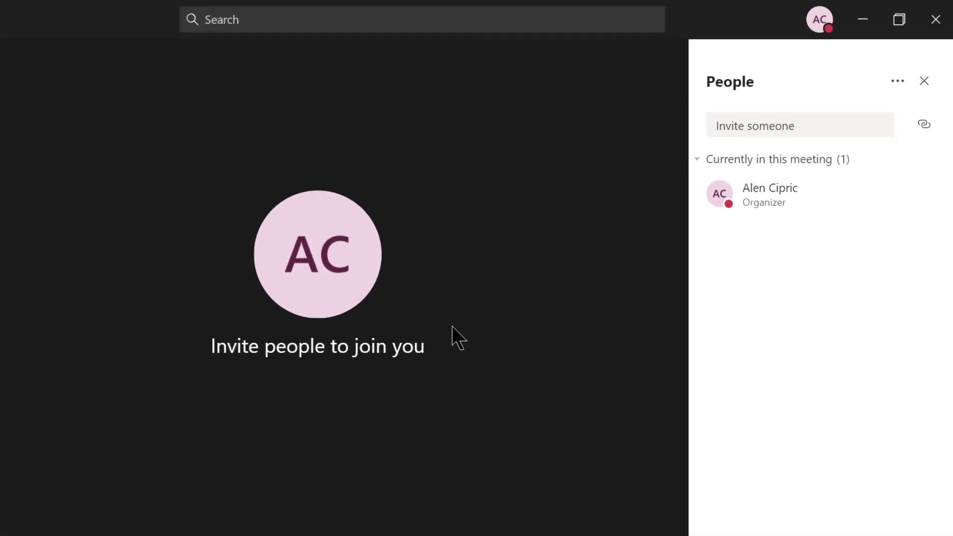
left_click(893, 94)
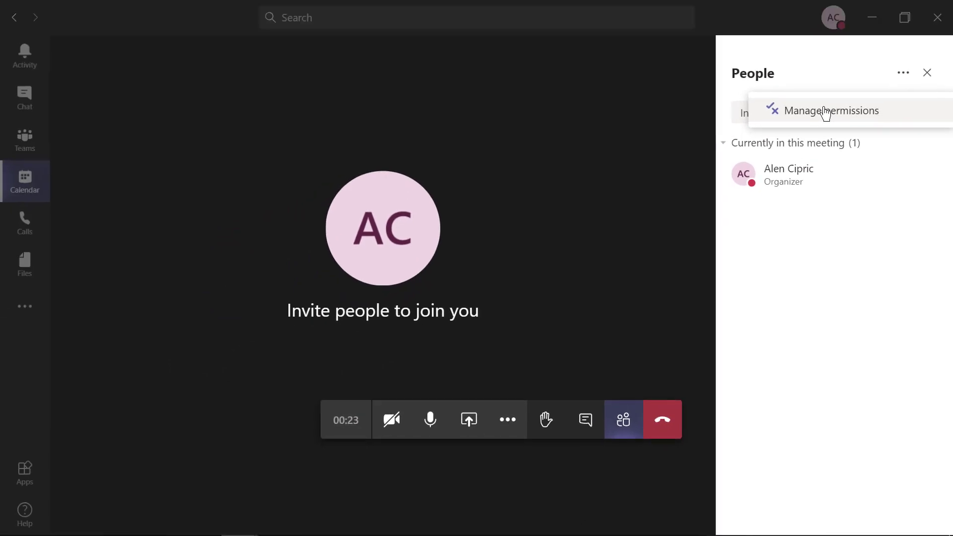
left_click(825, 110)
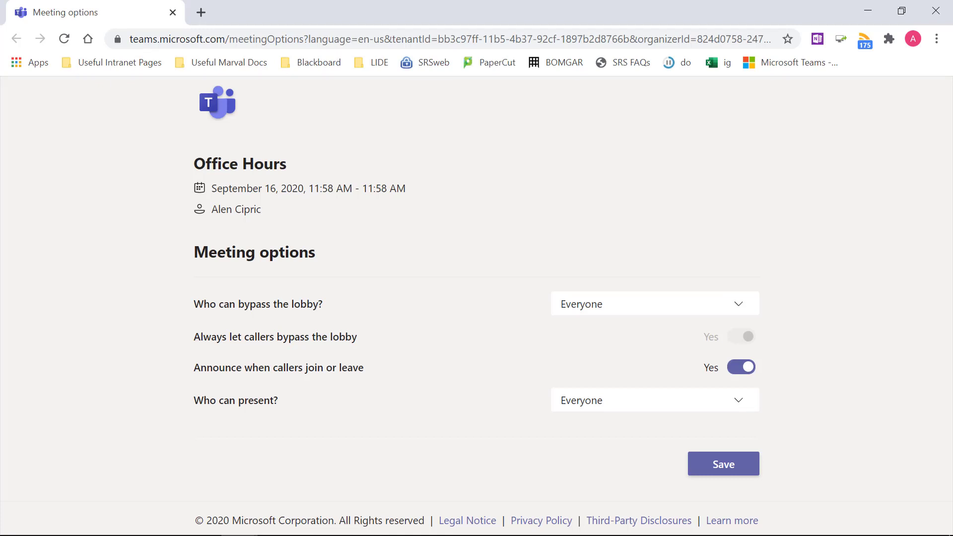
left_click_drag(194, 165, 288, 164)
left_click(629, 316)
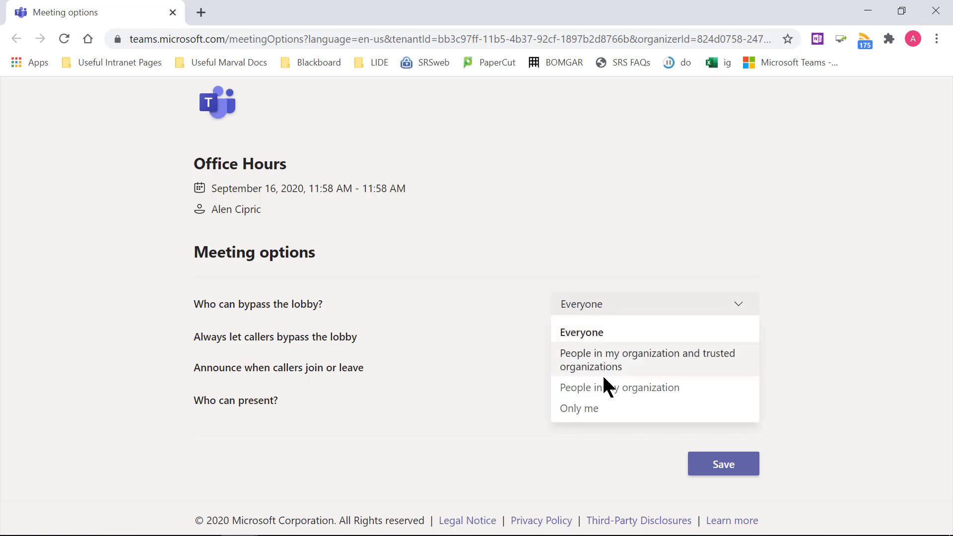
left_click(598, 404)
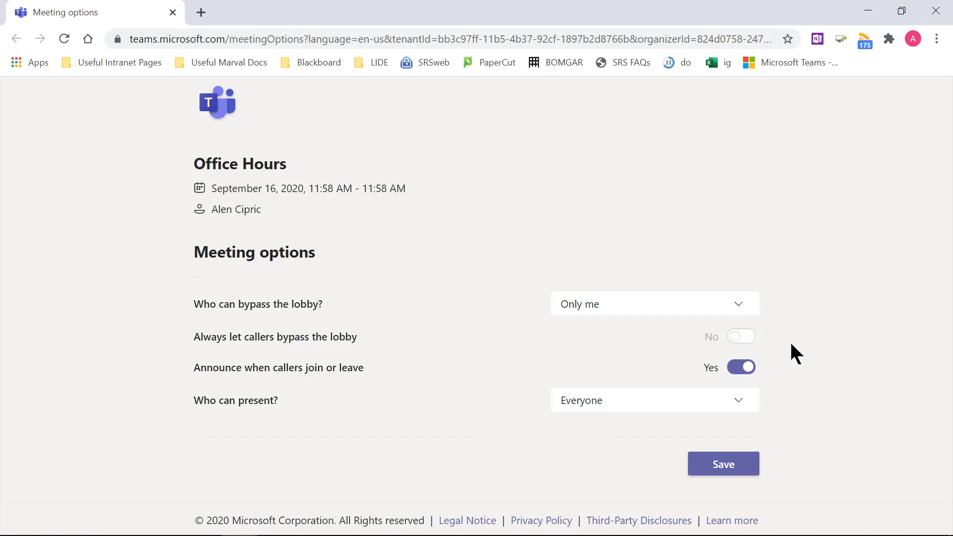
left_click(725, 474)
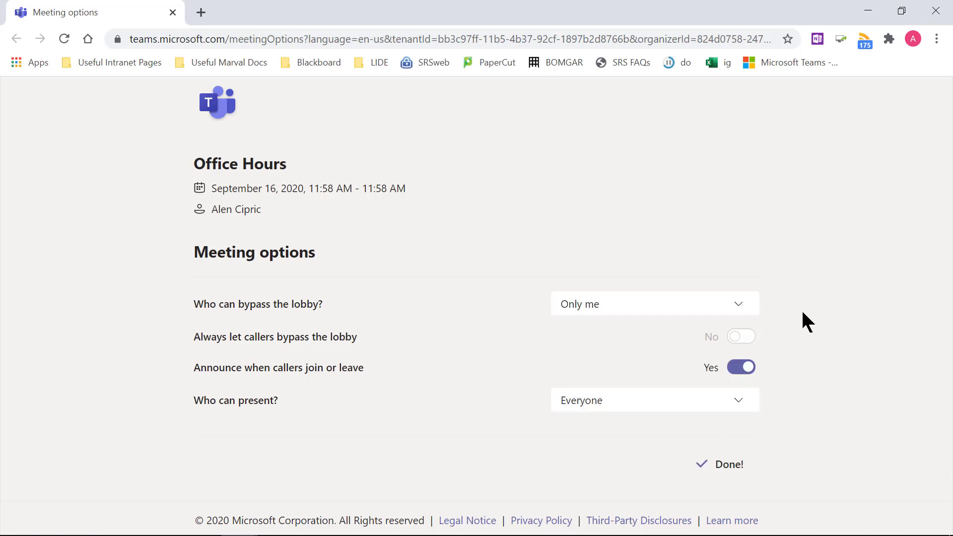
left_click(938, 17)
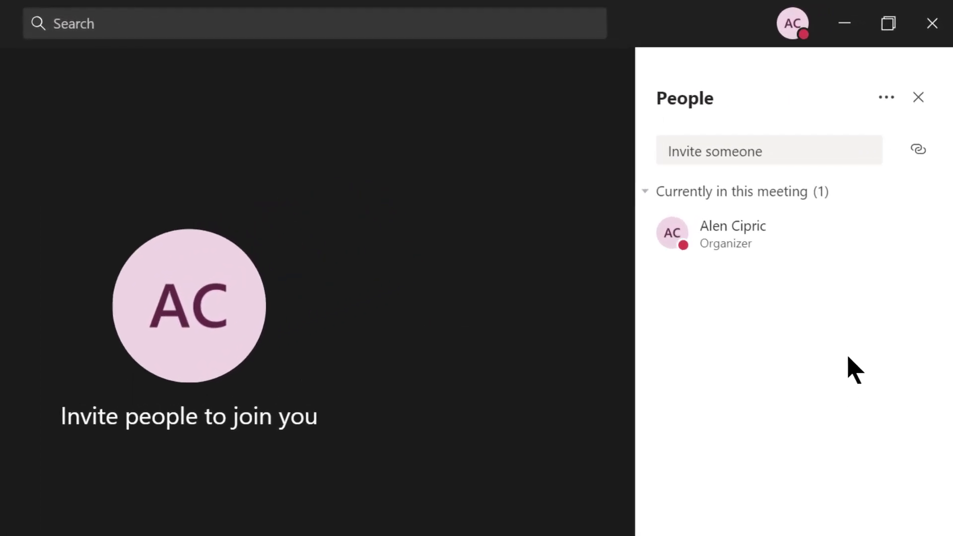
- Copy the meeting's join information, switch to the Blackboard course Ultra Menu Template AC and open the Welcome and Module Handbook document
left_click(921, 155)
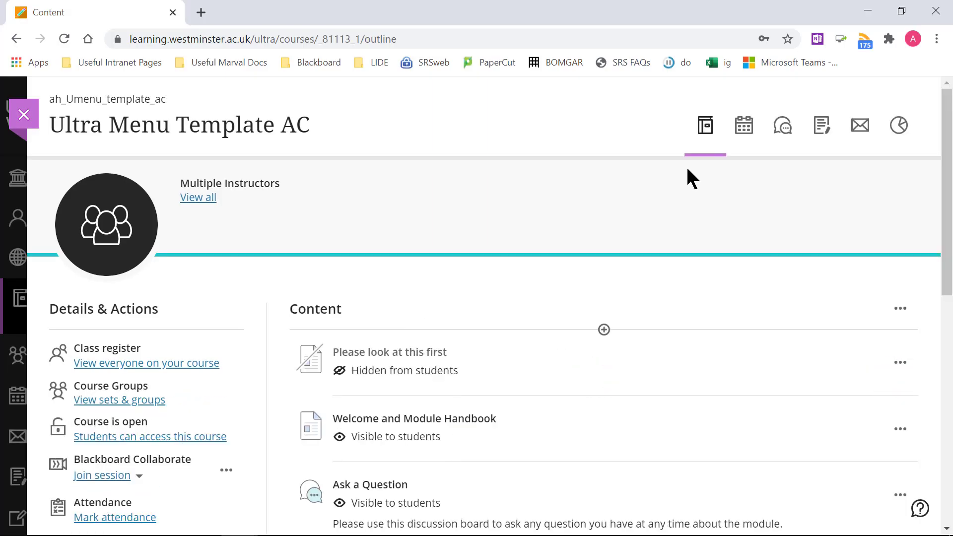
scroll(523, 377, "down", 2)
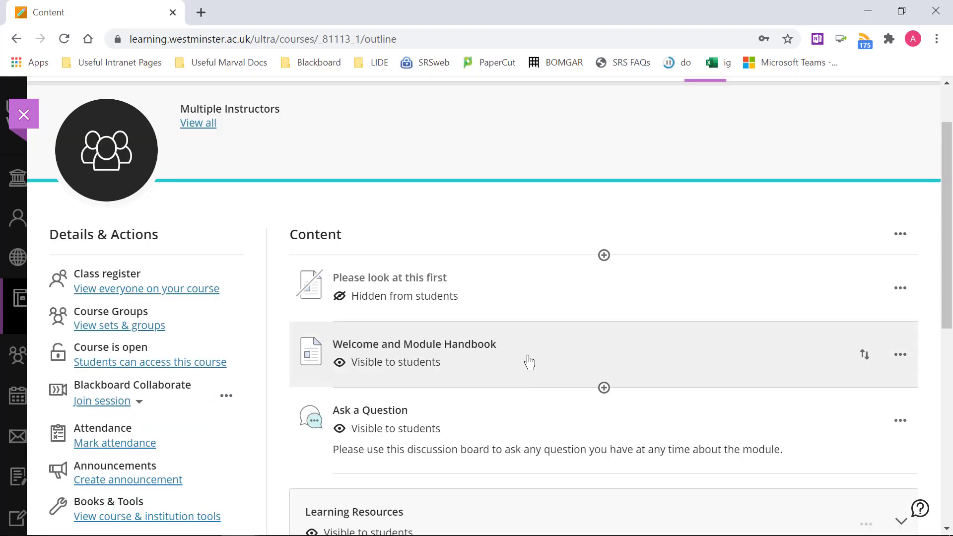
left_click(529, 362)
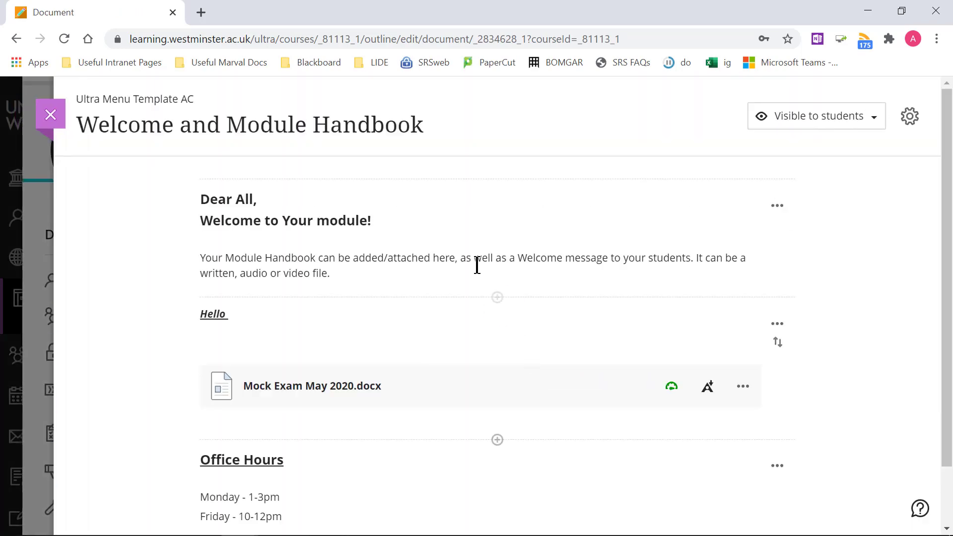
scroll(477, 266, "down", 1)
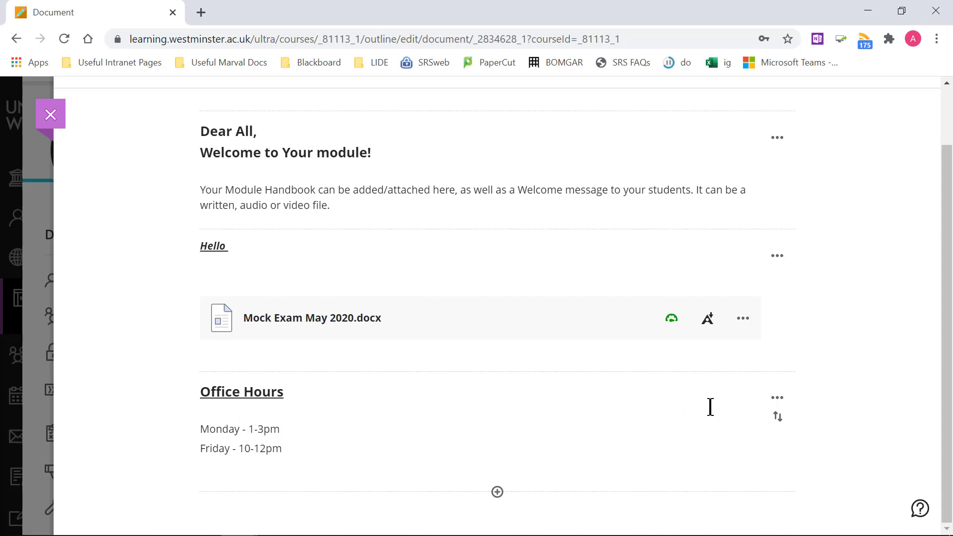
- Edit the Office Hours text block and paste the copied join information below the Friday hours, separated by a blank line
left_click(776, 398)
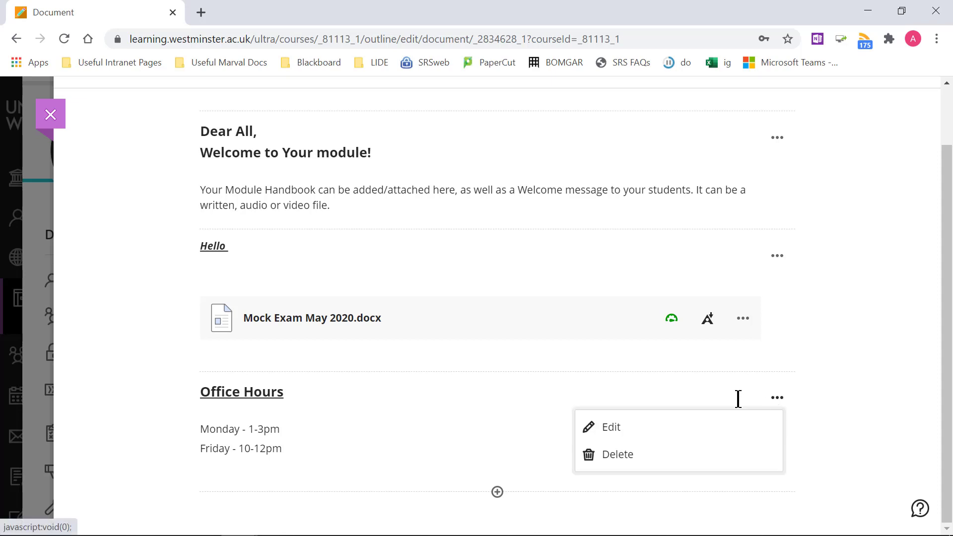
left_click(617, 431)
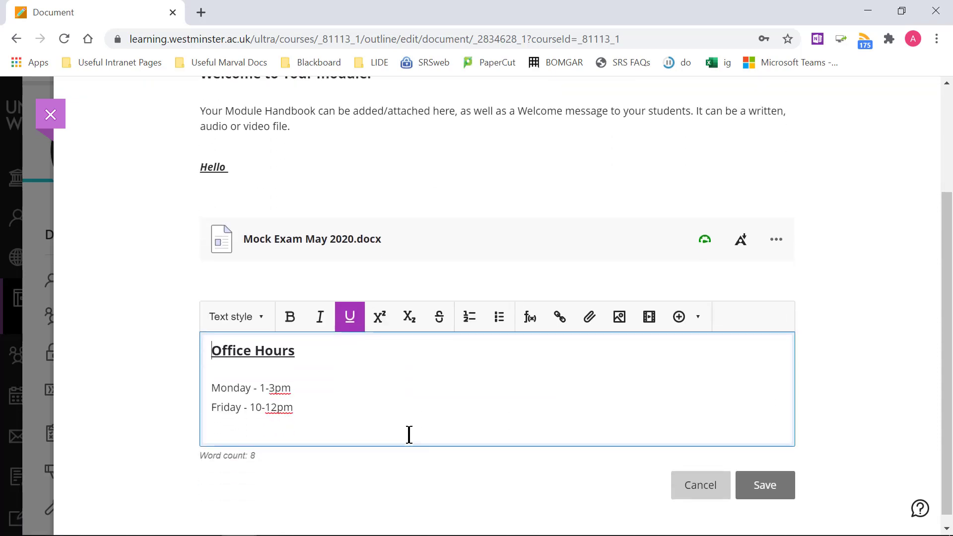
left_click(358, 403)
key("Return")
key("Return")
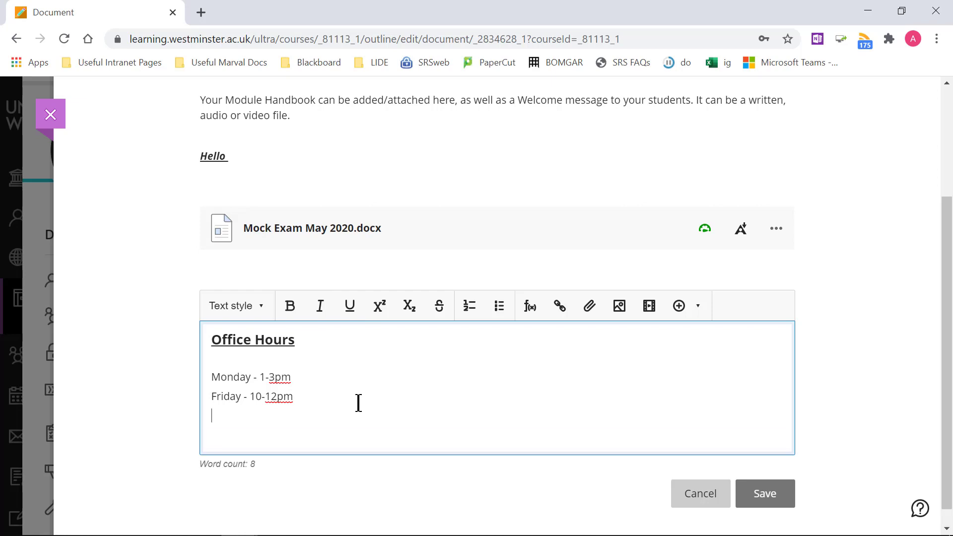
right_click(227, 435)
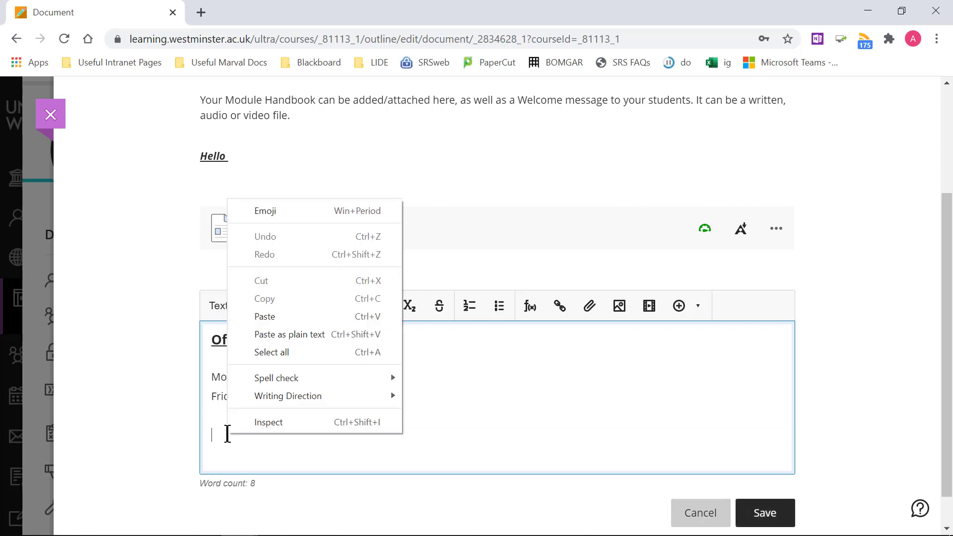
left_click(258, 316)
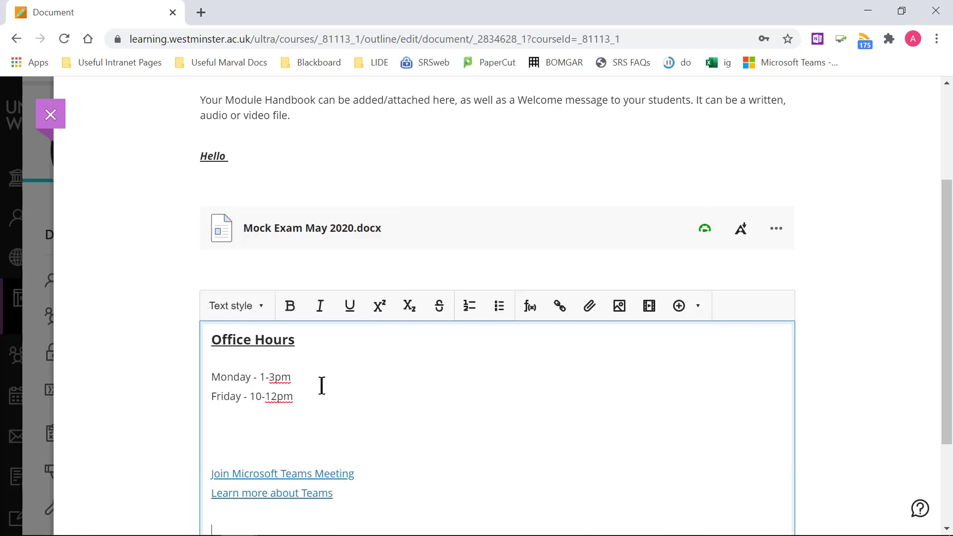
- Remove one surplus blank line above and one below the pasted Teams links, and save the Office Hours block
scroll(321, 385, "down", 1)
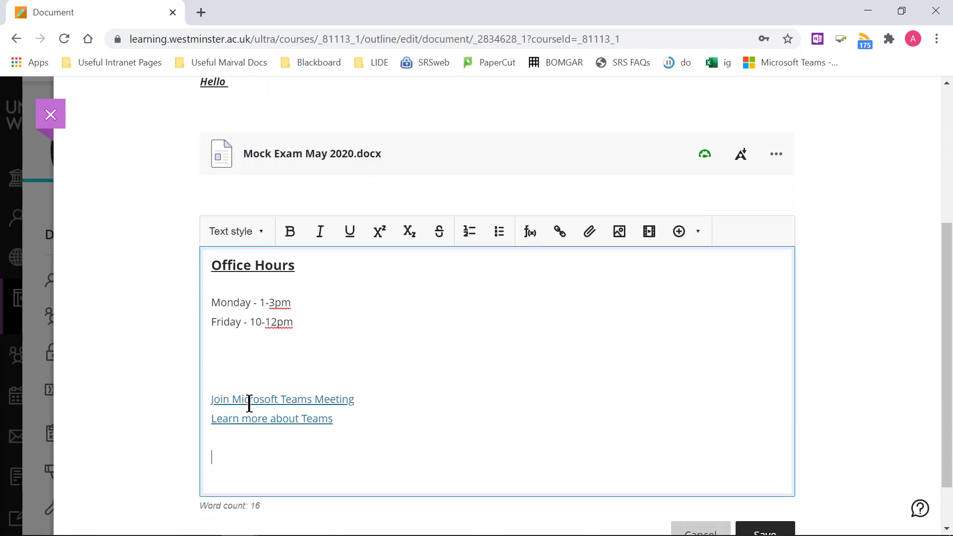
left_click(235, 370)
key("BackSpace")
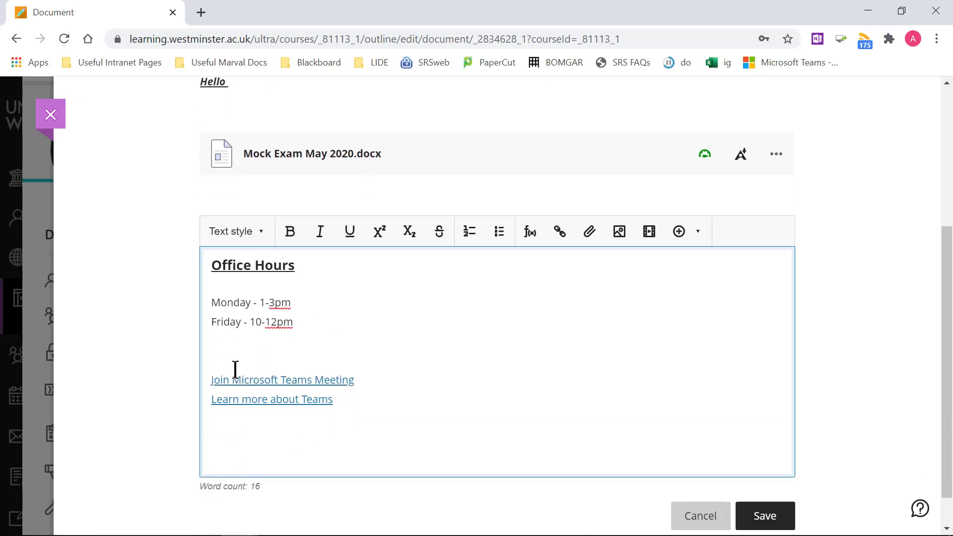
left_click(249, 439)
key("BackSpace")
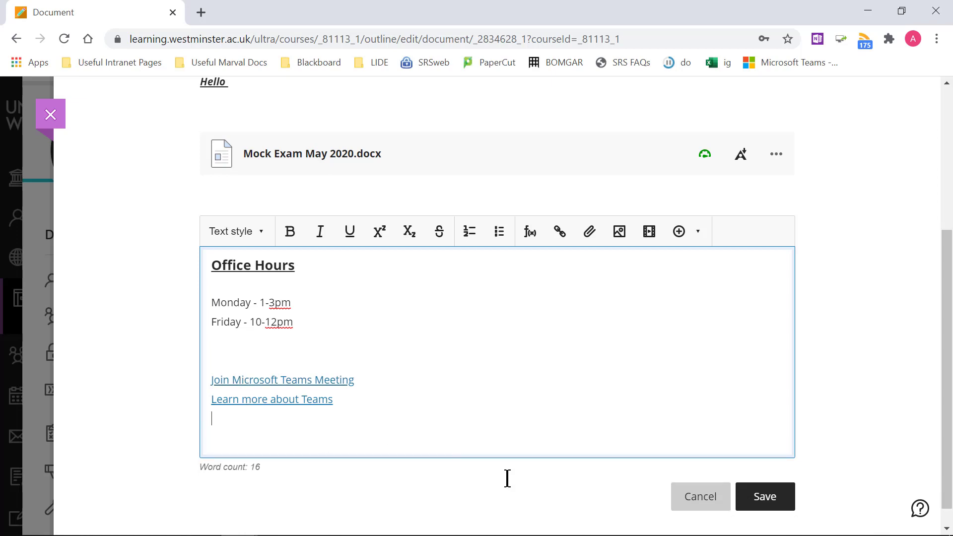
left_click(783, 506)
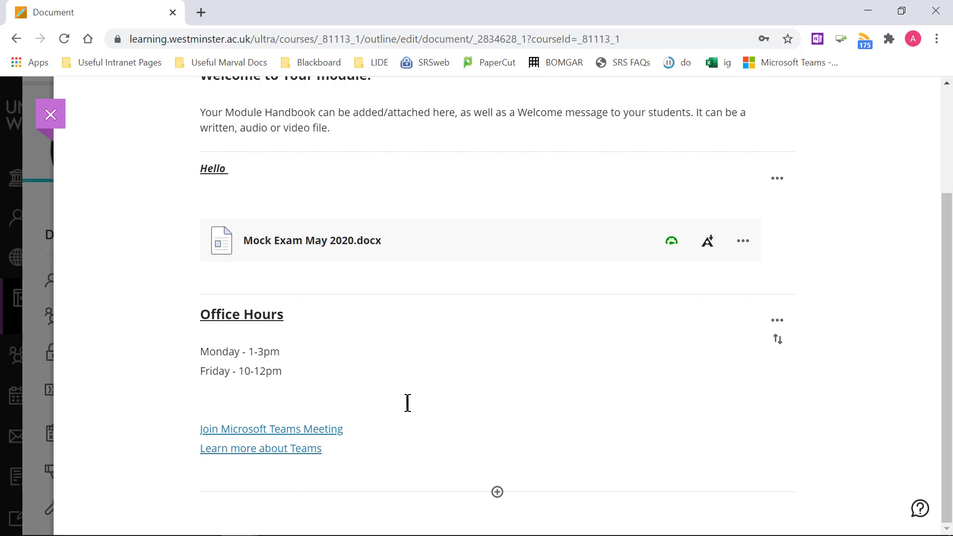
left_click(497, 493)
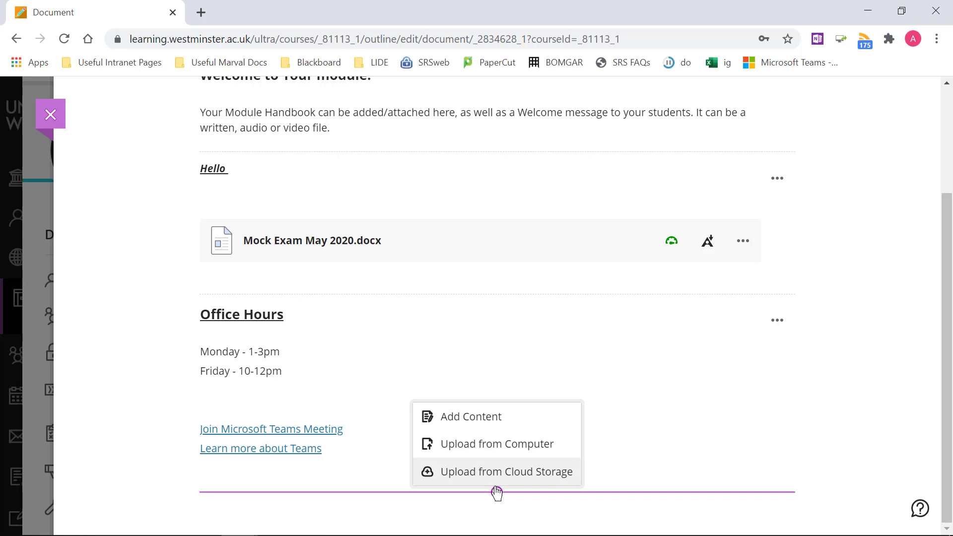
left_click(457, 417)
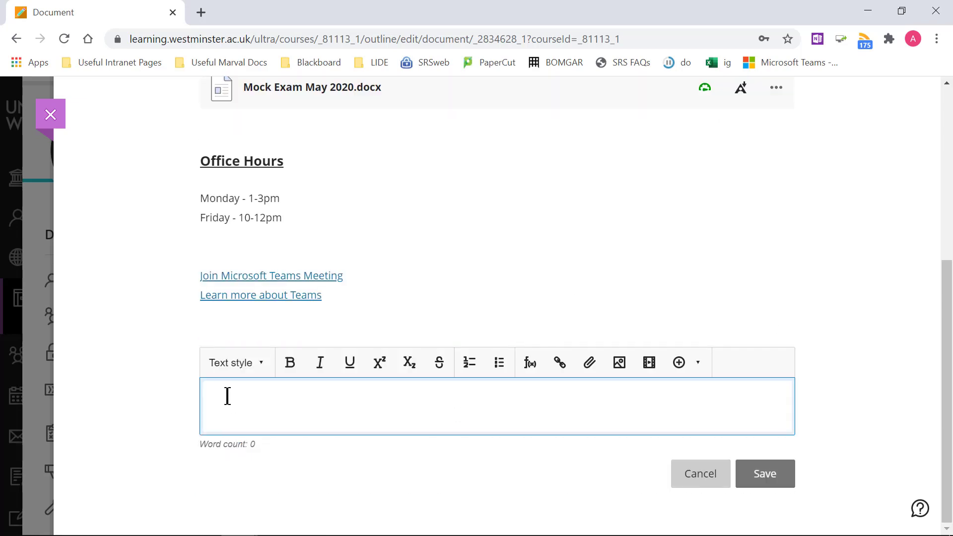
left_click(707, 483)
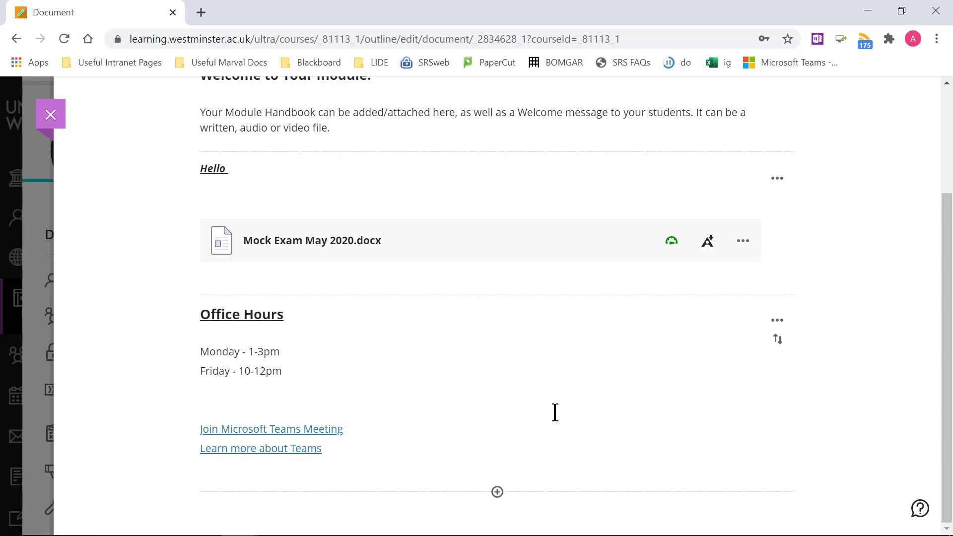
- Copy the link address of Join Microsoft Teams Meeting from the Office Hours block
right_click(240, 434)
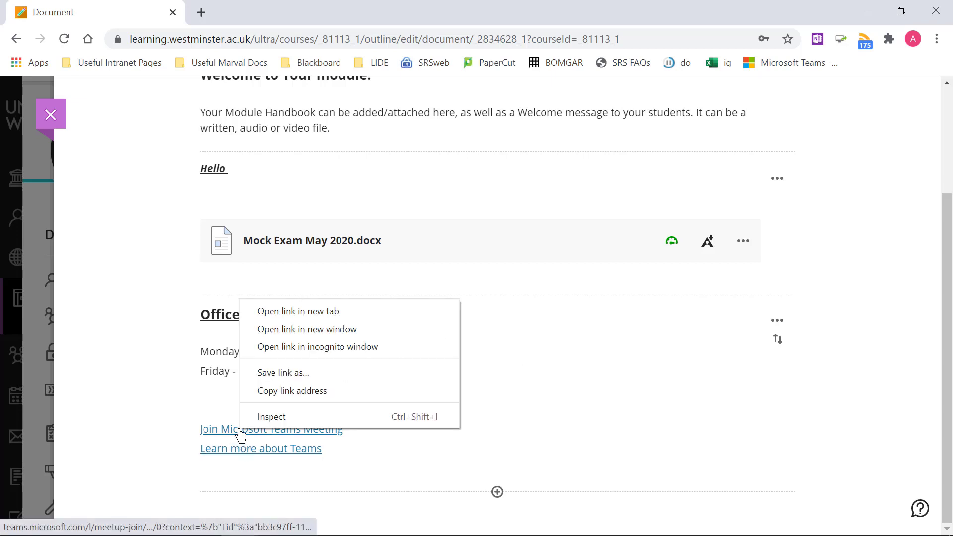
left_click(281, 391)
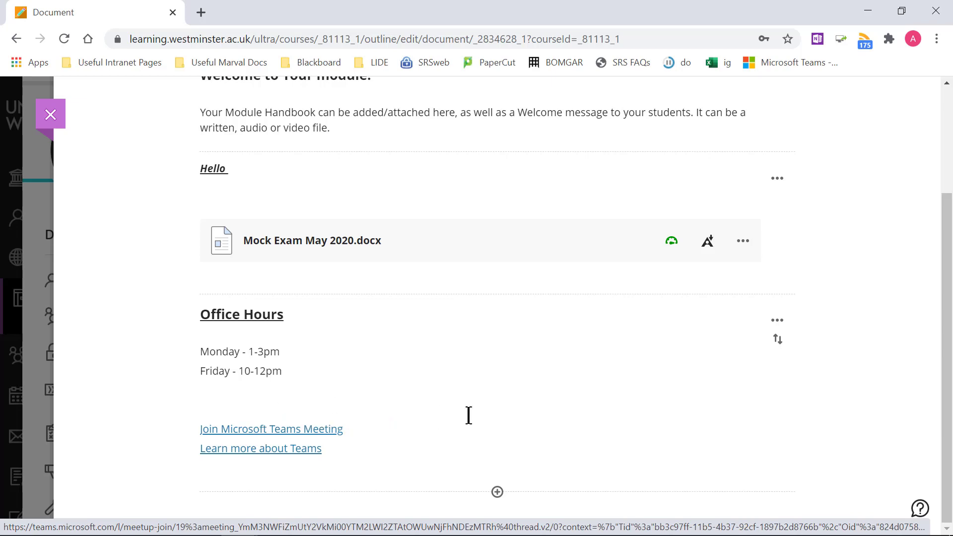